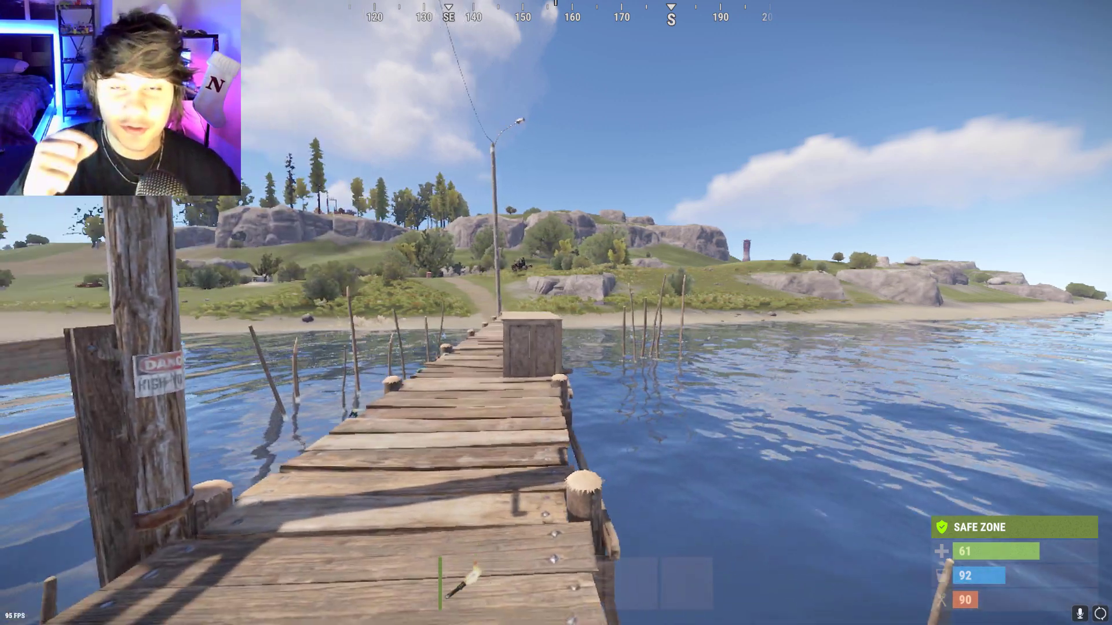
Step sideways, forward and back along the dock near the crate.
key(a)
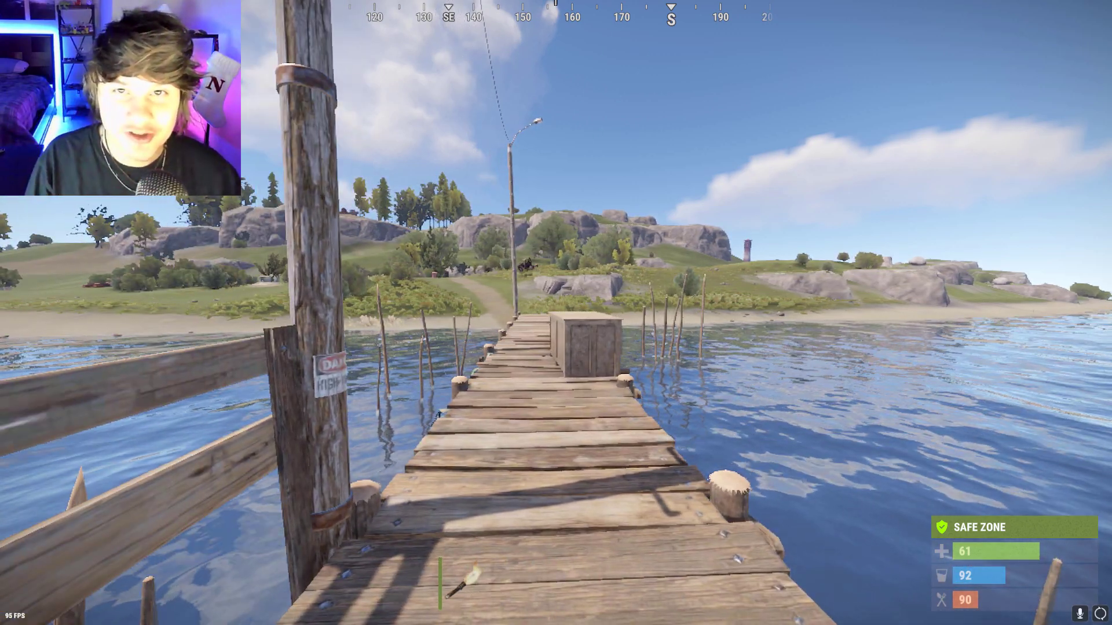
key(w)
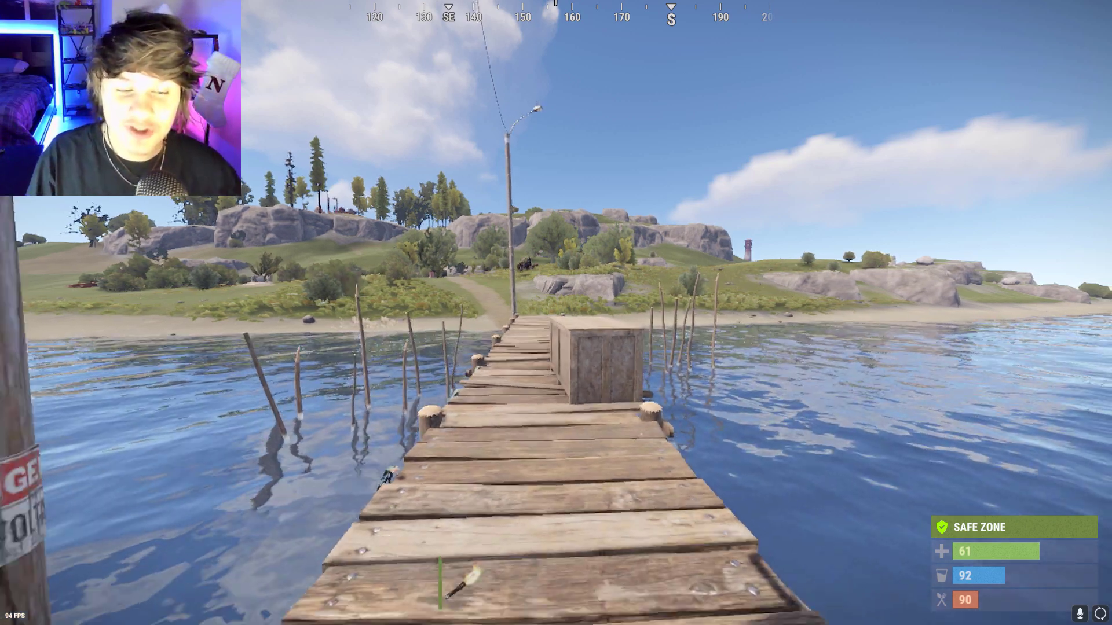
key(s)
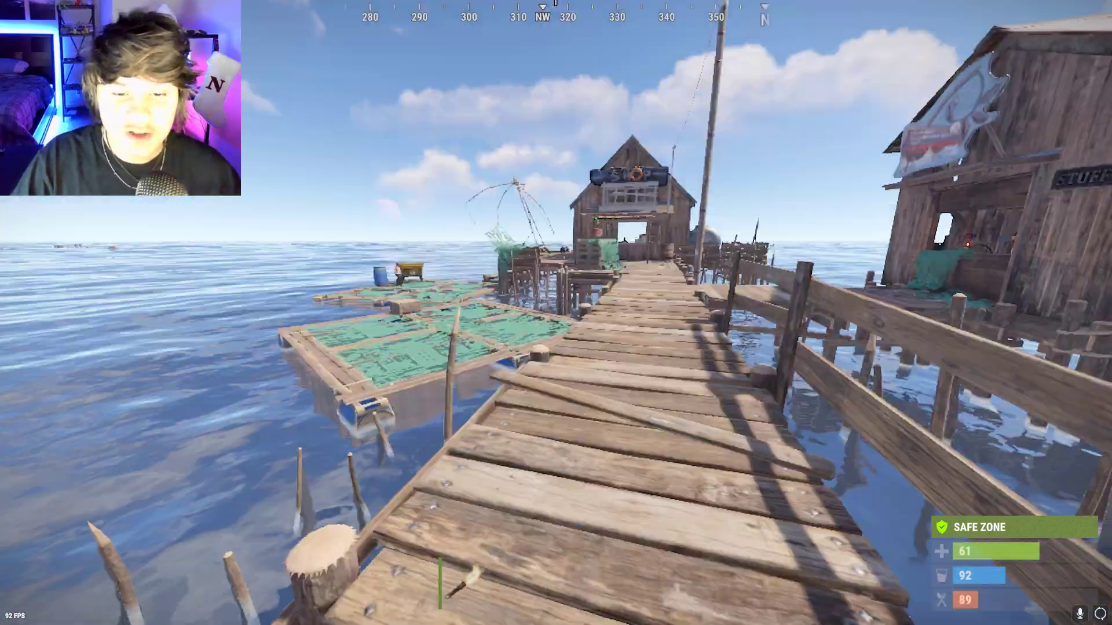
Walk along the pier to the fishing-village shop counter and bring up the GeForce Experience overlay.
key(w)
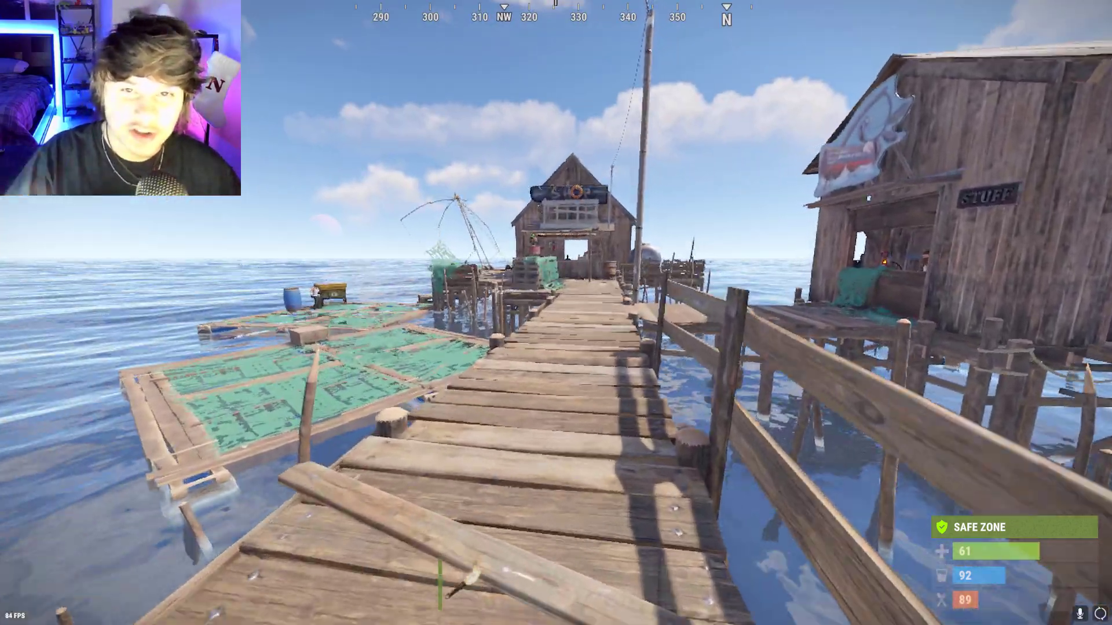
key(w)
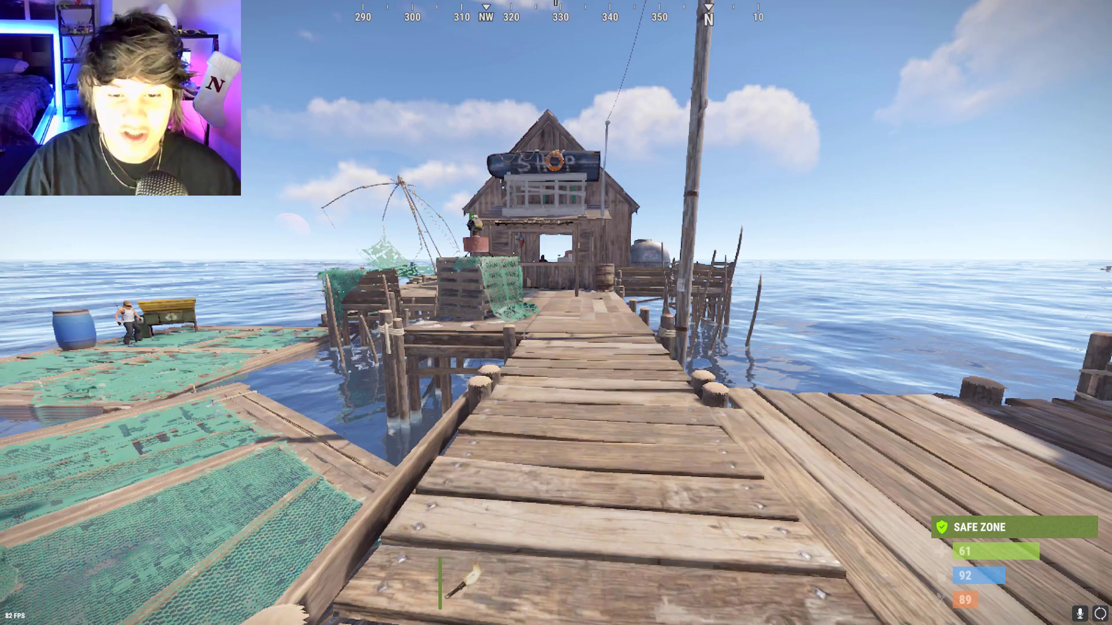
key(w)
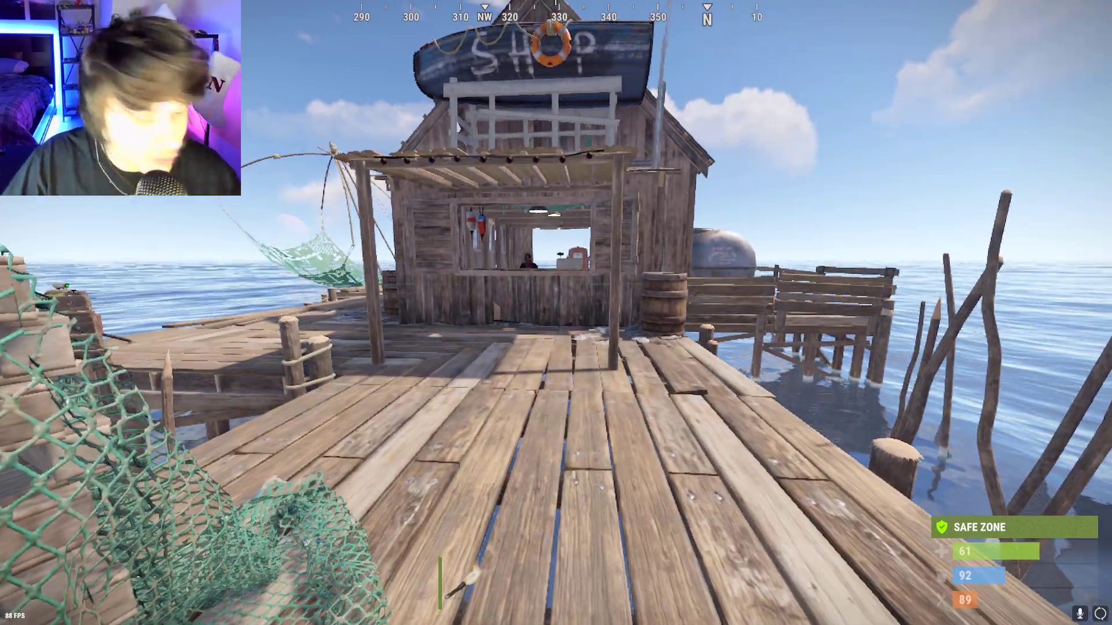
key(w)
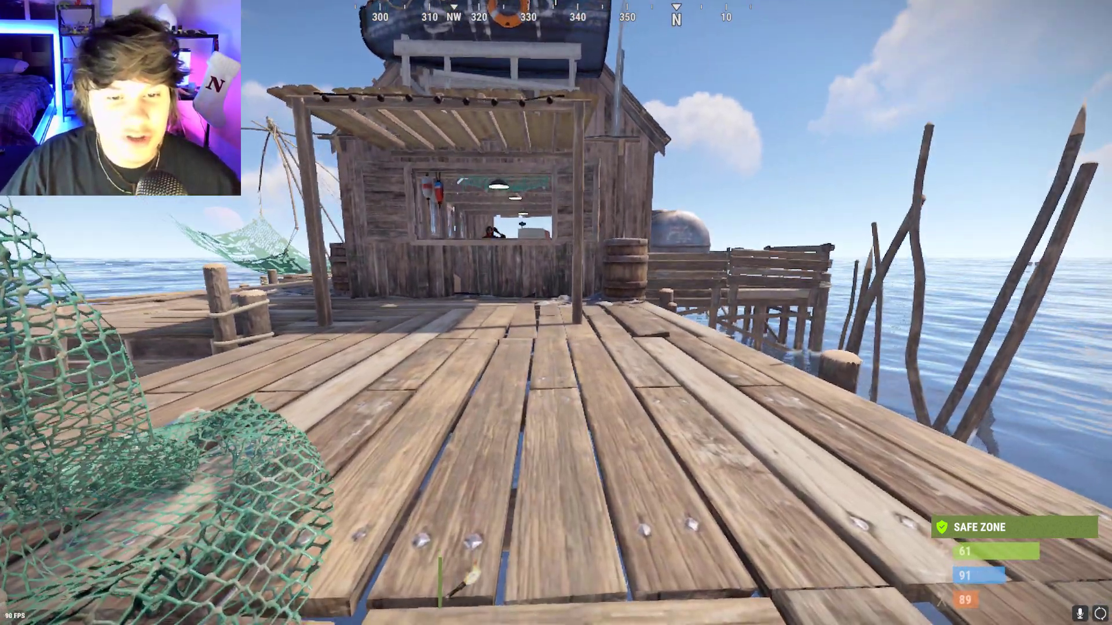
key(alt+z)
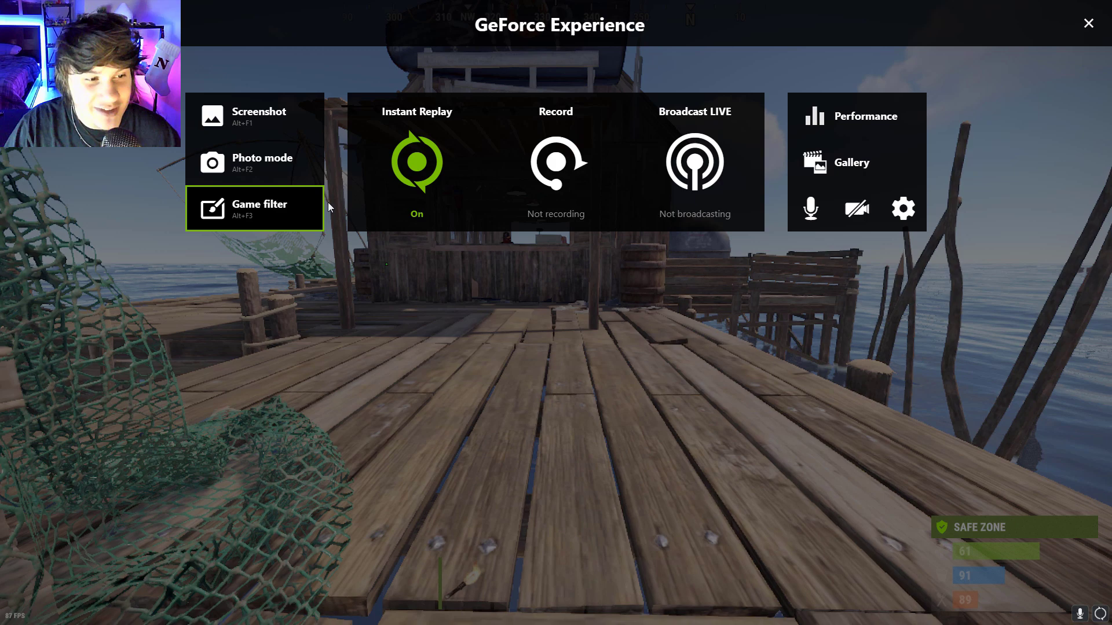
Try the overlay's Performance feature, then close the overlay.
click(284, 212)
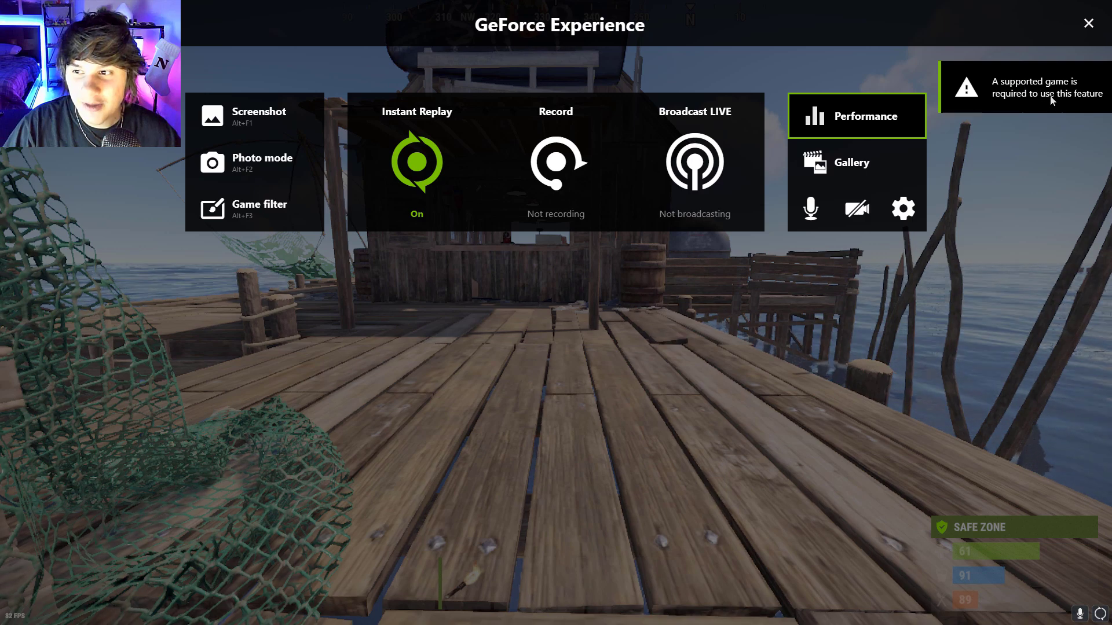
key(alt+z)
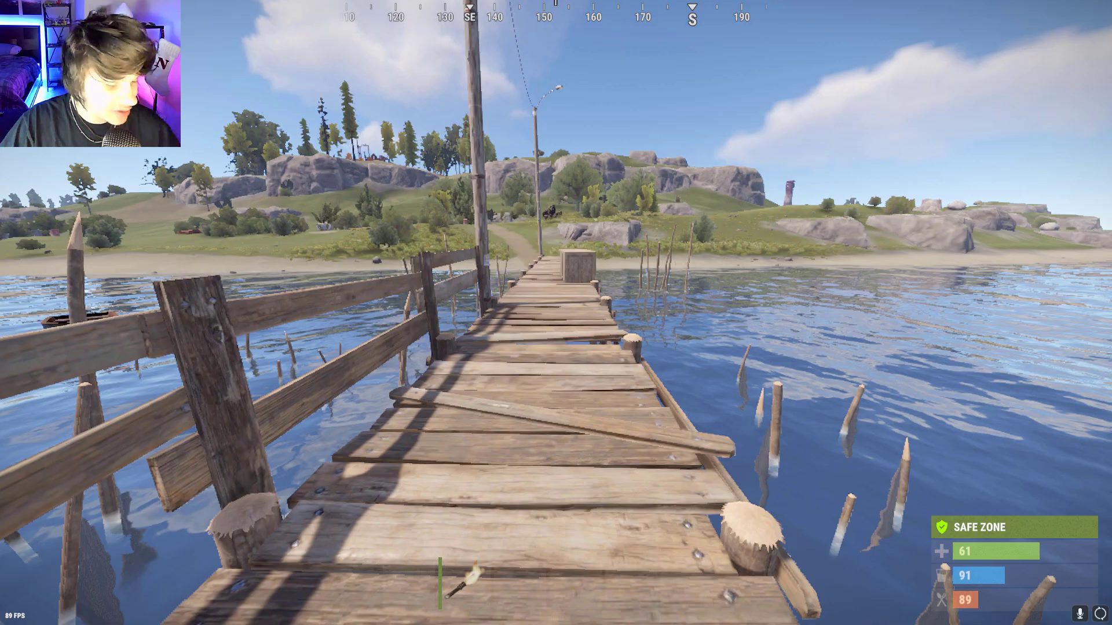
Reopen the overlay to view and dismiss the Instant Replay options, then return to the pier in-game.
key(alt+z)
click(362, 225)
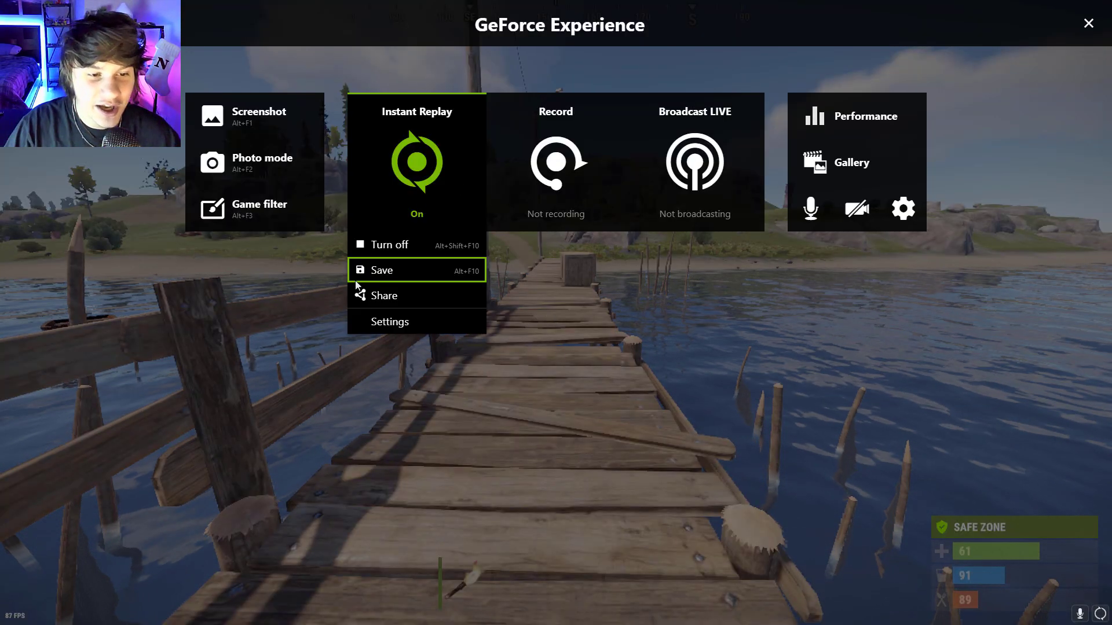
click(456, 174)
key(alt+z)
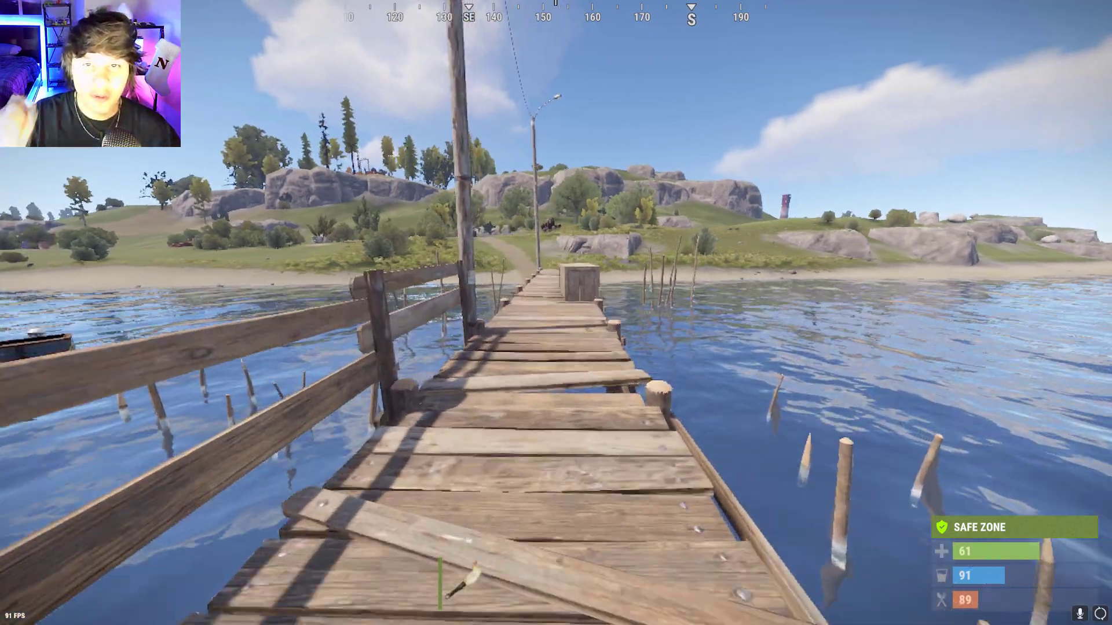
key(w)
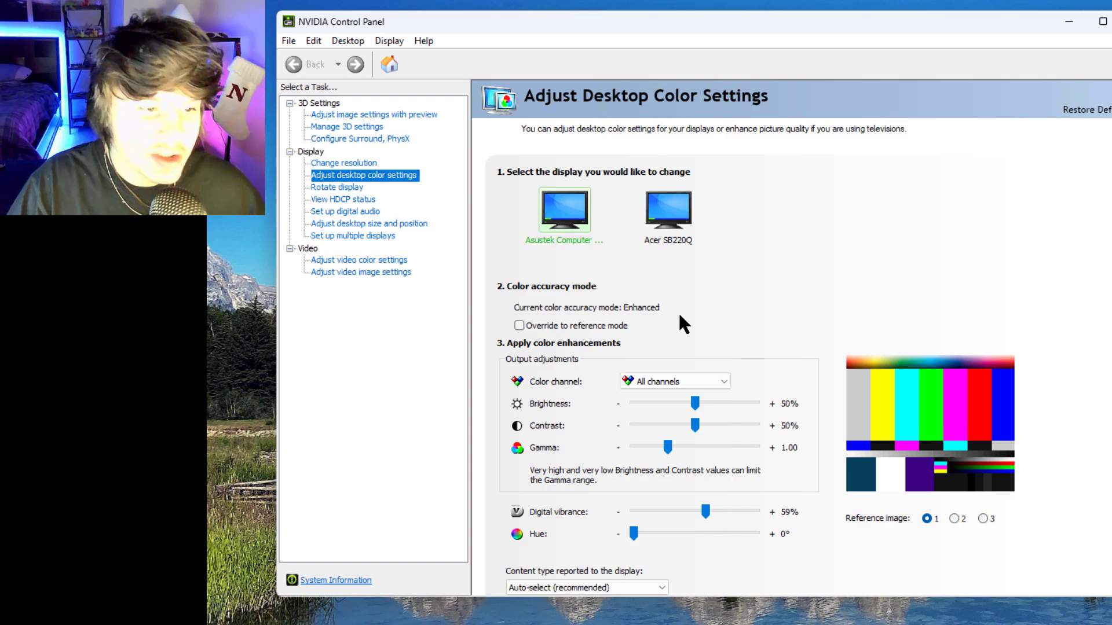
Switch the colour channel to Red, then Blue, then back to All channels.
click(688, 381)
click(672, 405)
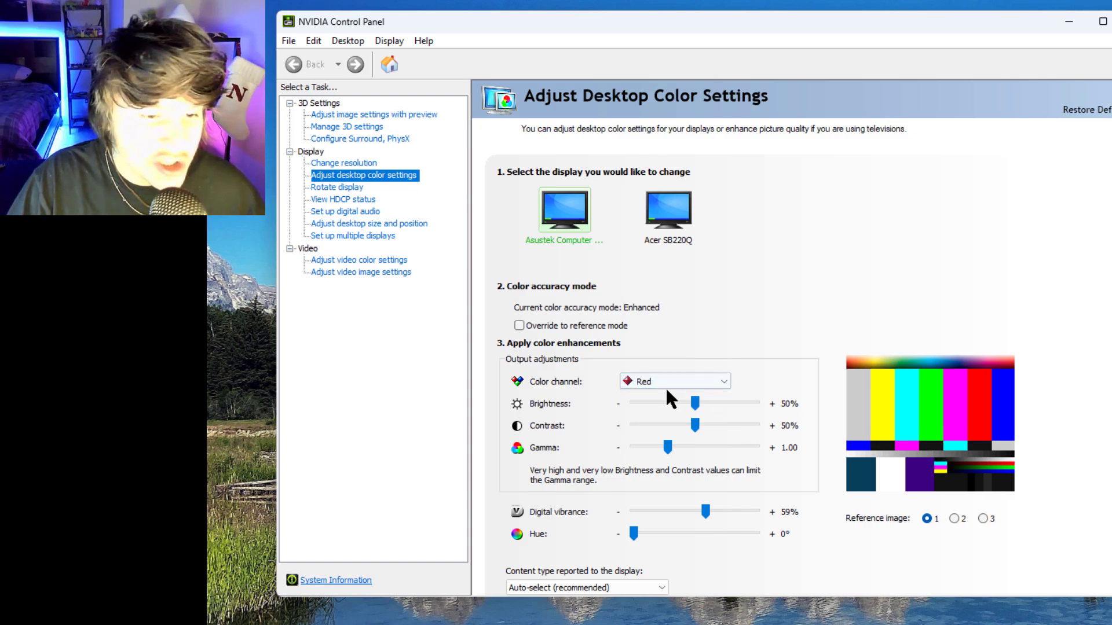
click(665, 386)
click(665, 432)
click(660, 384)
click(659, 395)
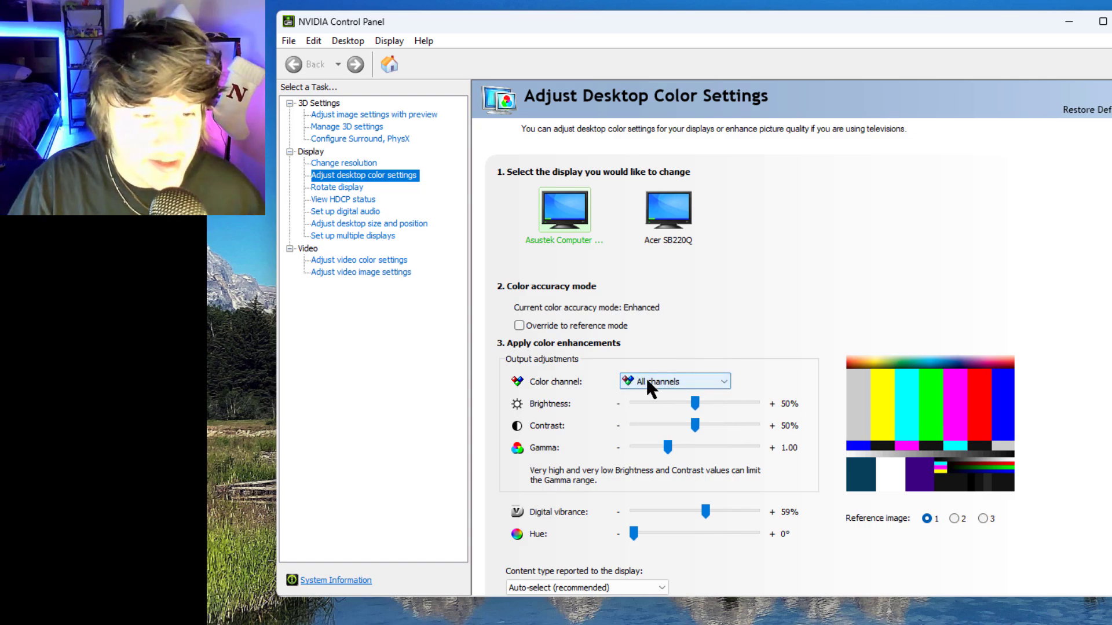
Raise digital vibrance to 66% and preview it on the family and jeep reference photos.
scroll(582, 394, down, 3)
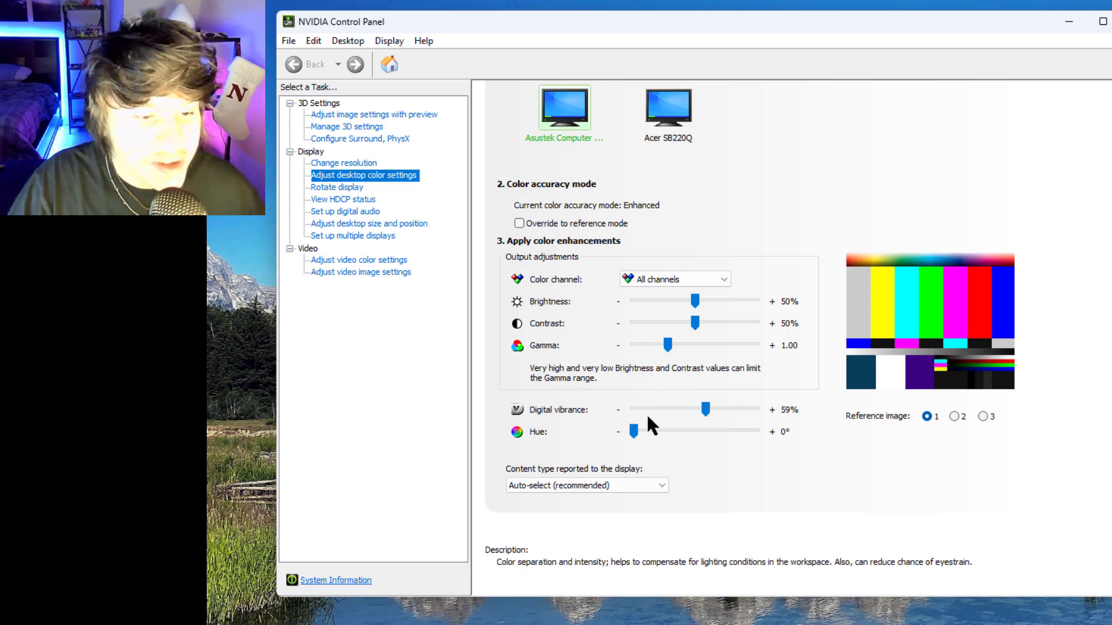
drag(702, 409, 714, 409)
click(953, 417)
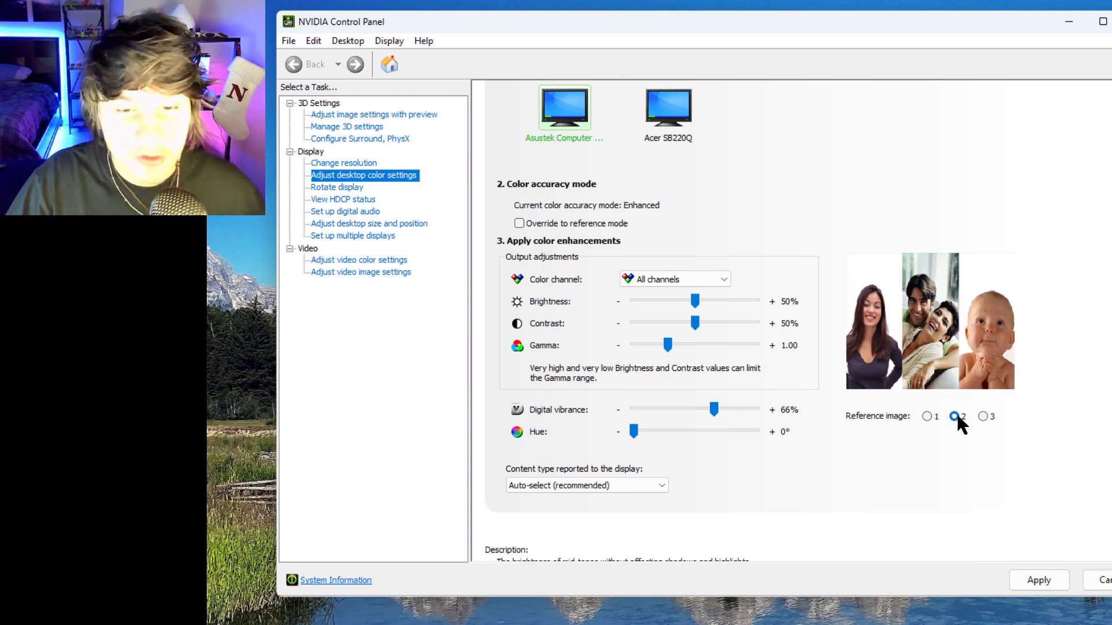
click(982, 417)
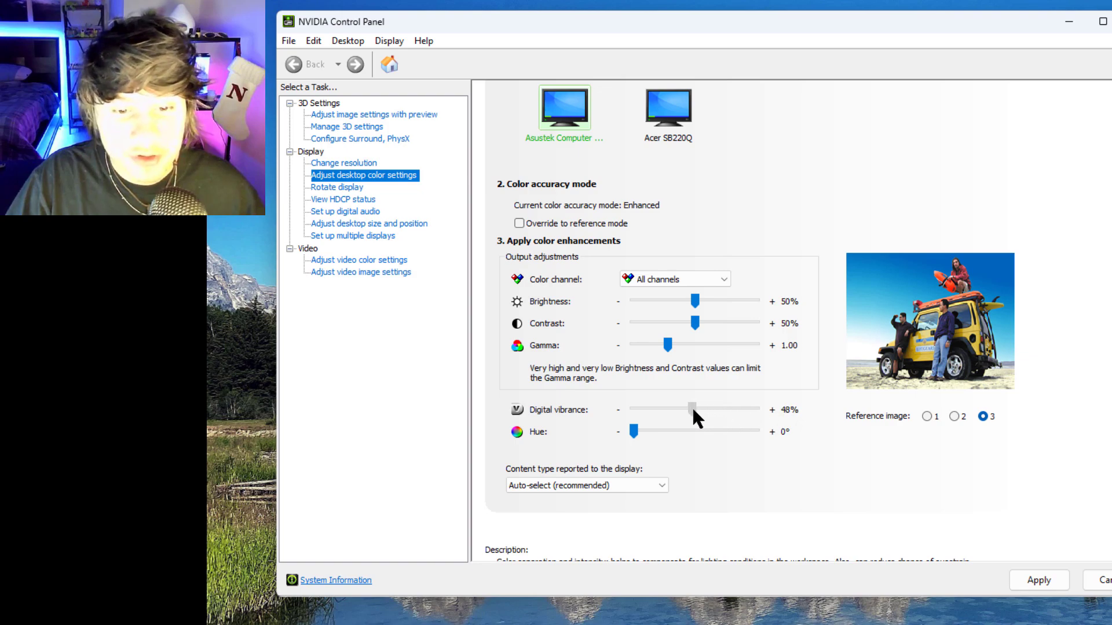
Test higher vibrance levels, settle digital vibrance at about 60%, and adjust the hue slider.
mouse_move(693, 409)
mouse_down()
mouse_move(759, 409)
mouse_move(707, 409)
mouse_up()
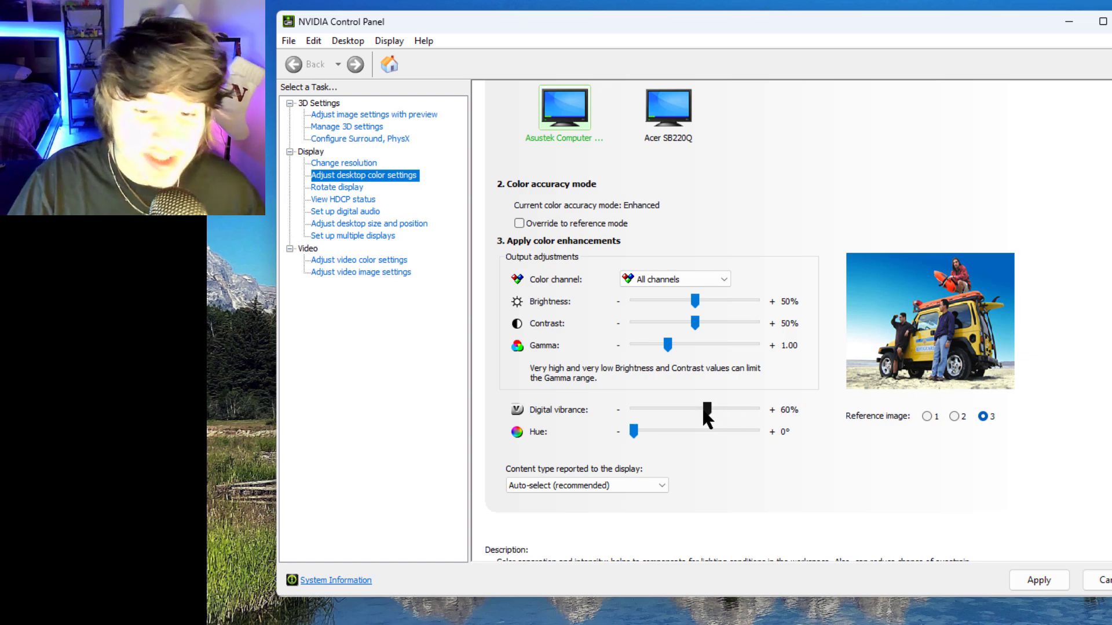
click(953, 416)
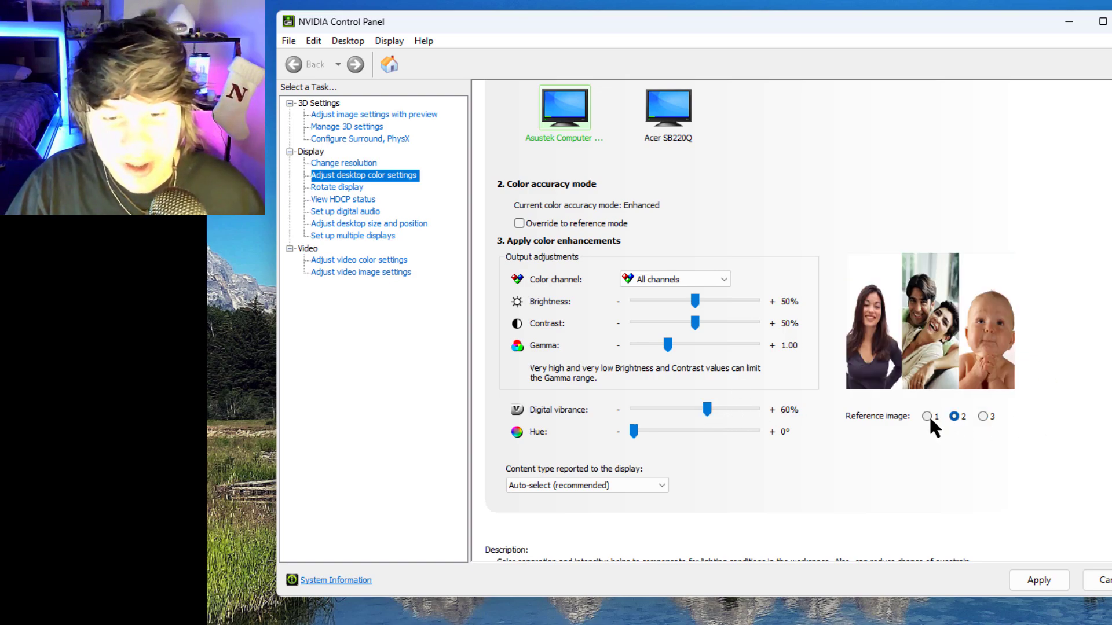
click(927, 416)
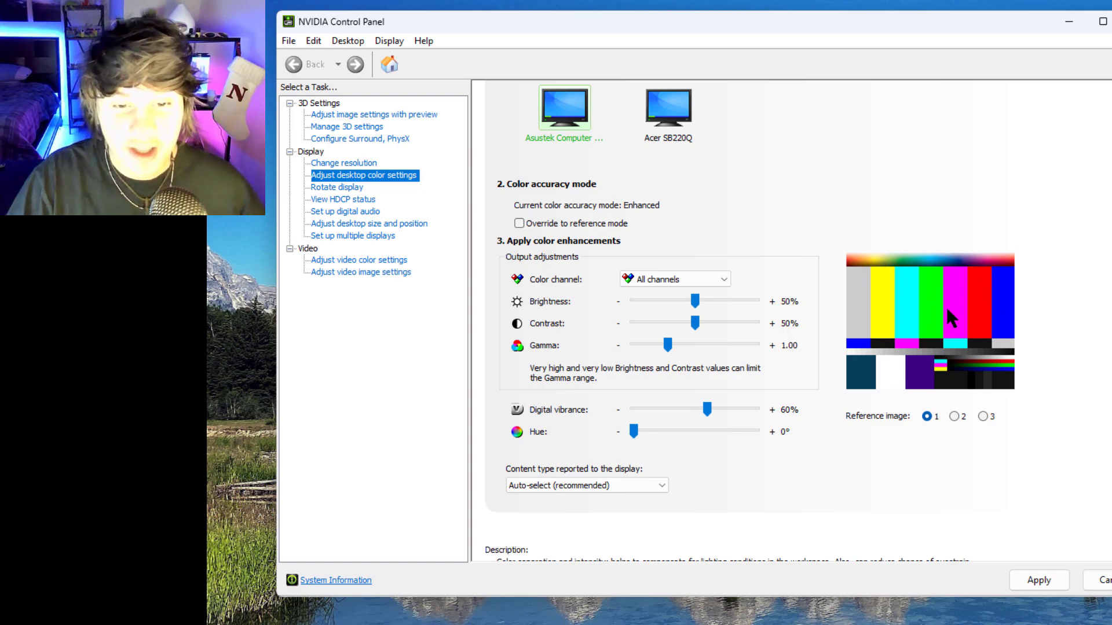
drag(711, 406, 706, 413)
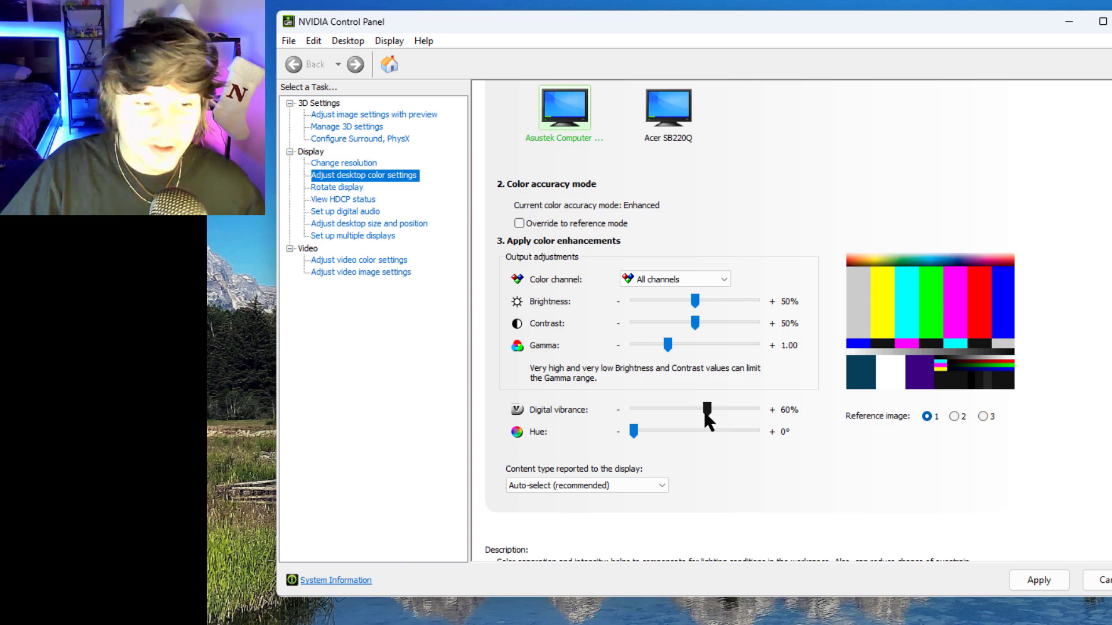
mouse_move(634, 432)
mouse_down()
mouse_move(736, 440)
mouse_move(614, 435)
mouse_up()
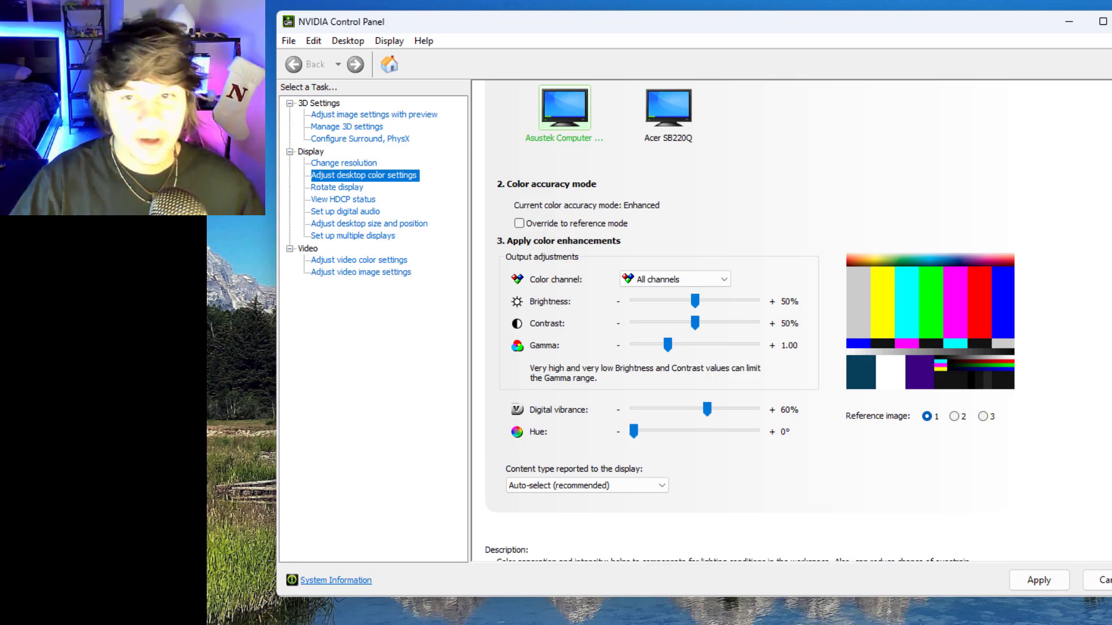
Minimize NVIDIA Control Panel and launch Windows Settings by searching 'set'.
click(1067, 22)
key(super)
text(set)
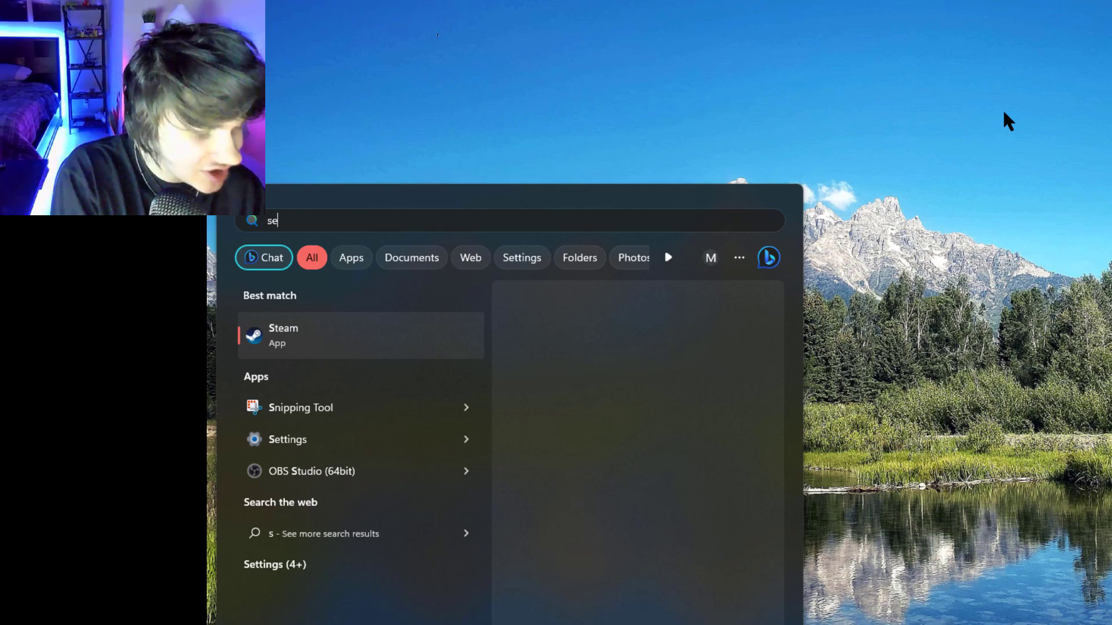
key(Return)
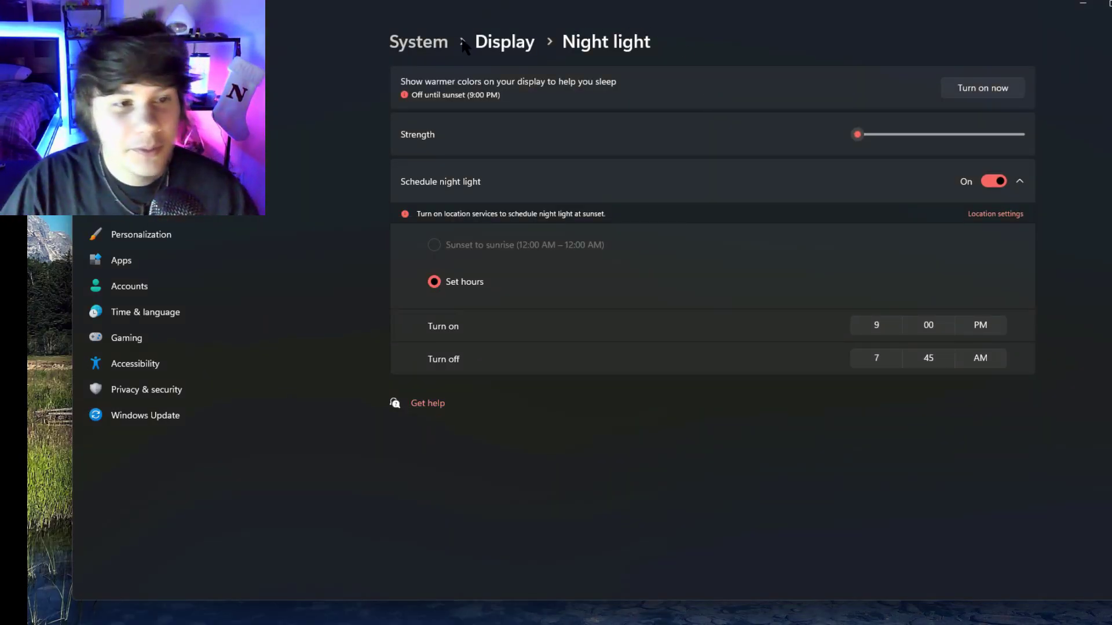
Go to System > Display and open the Night light page.
click(424, 44)
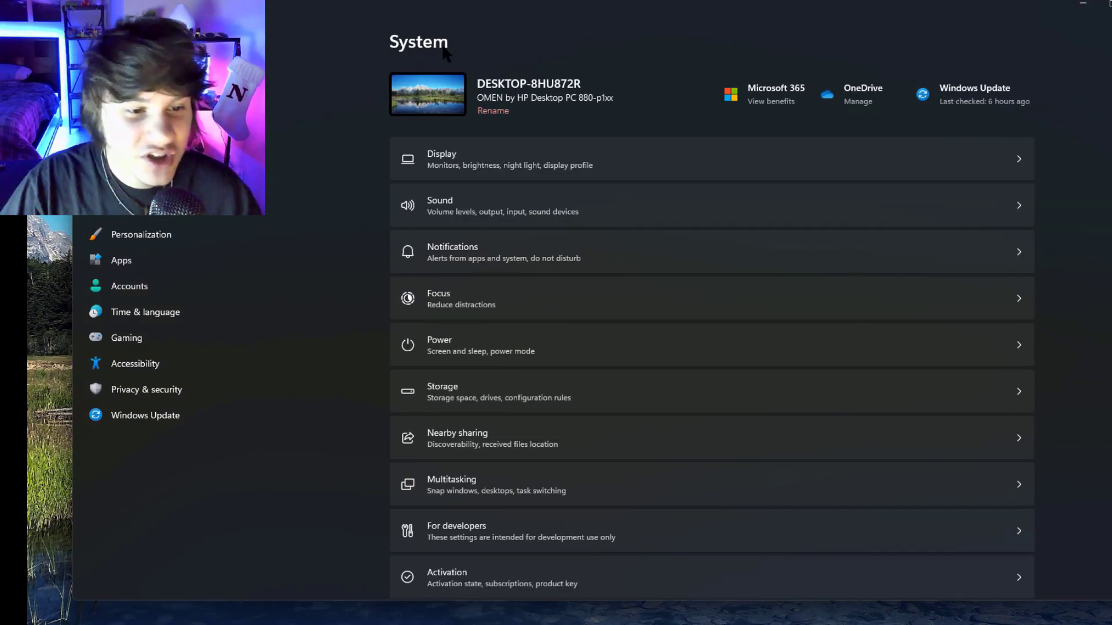
click(461, 162)
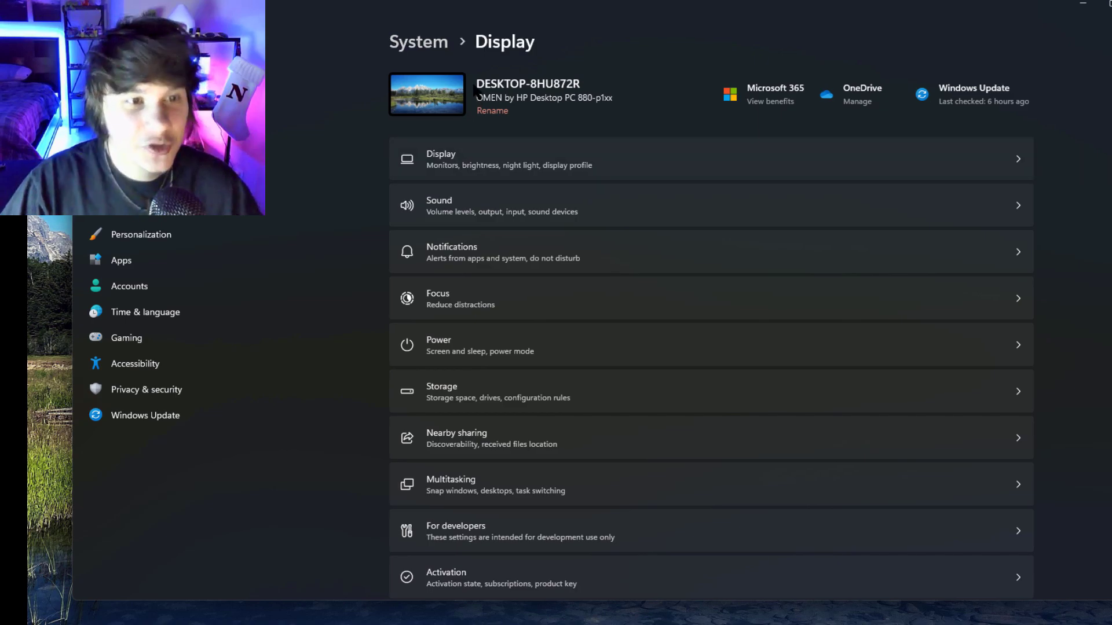
scroll(388, 223, down, 3)
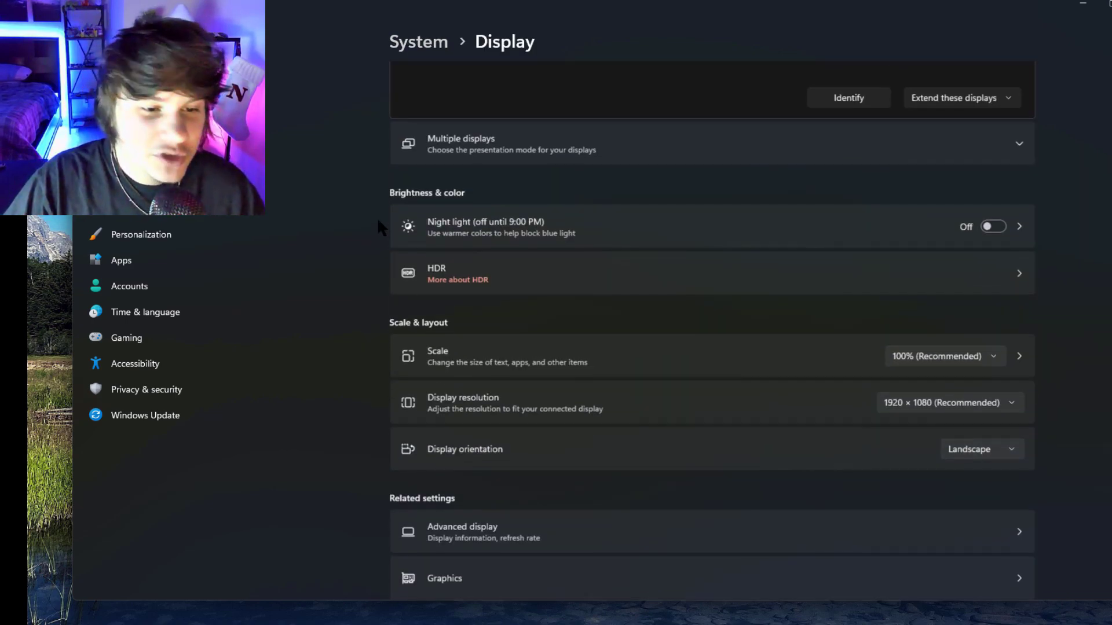
click(485, 225)
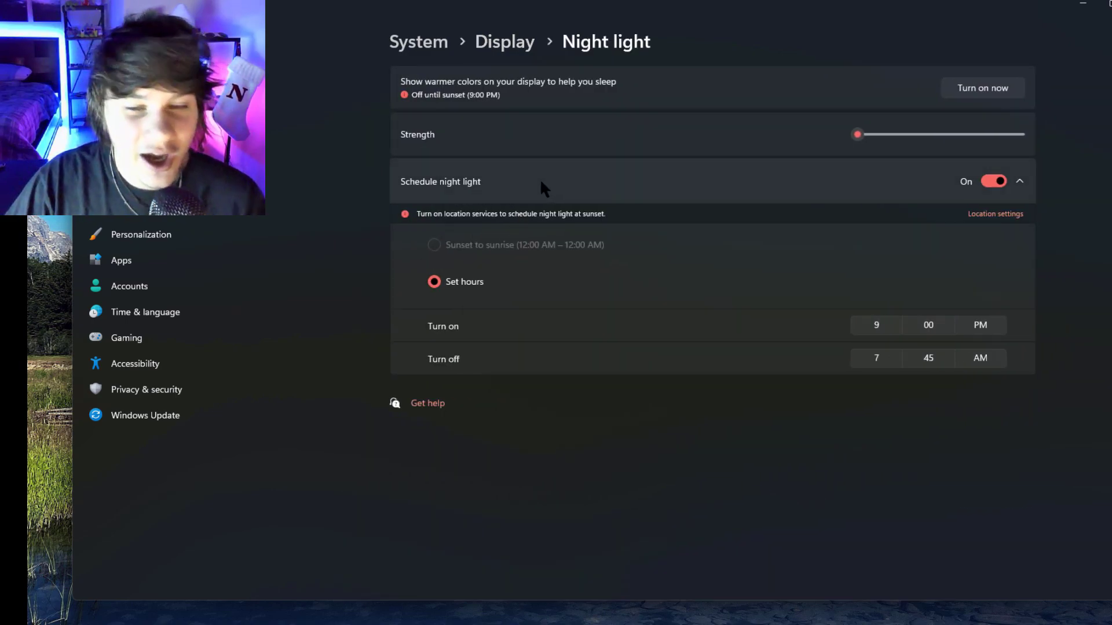
click(877, 325)
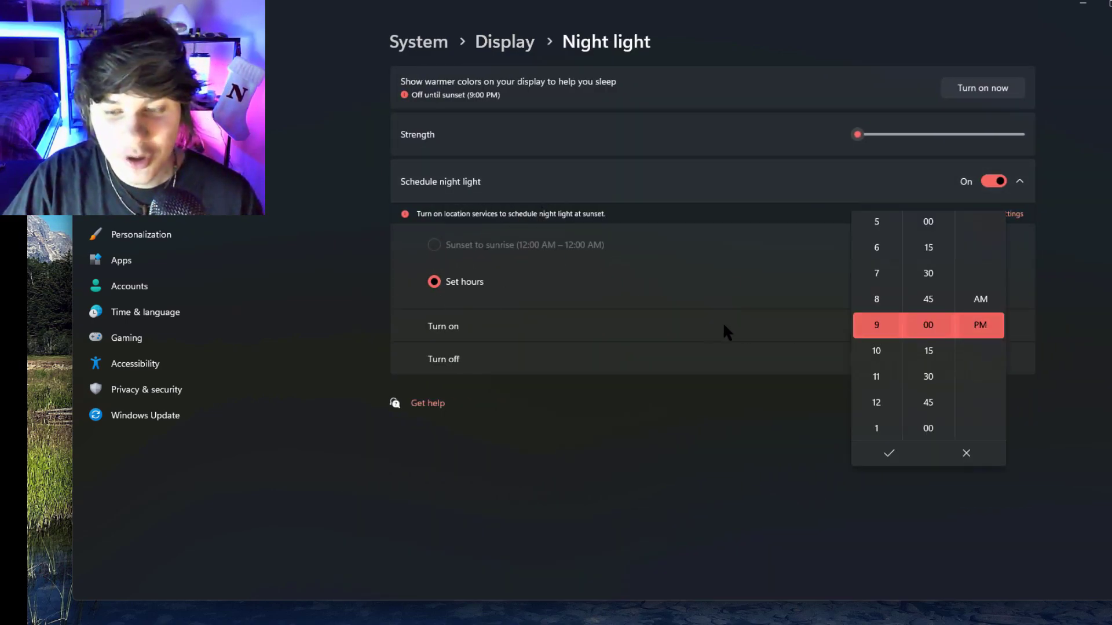
click(756, 274)
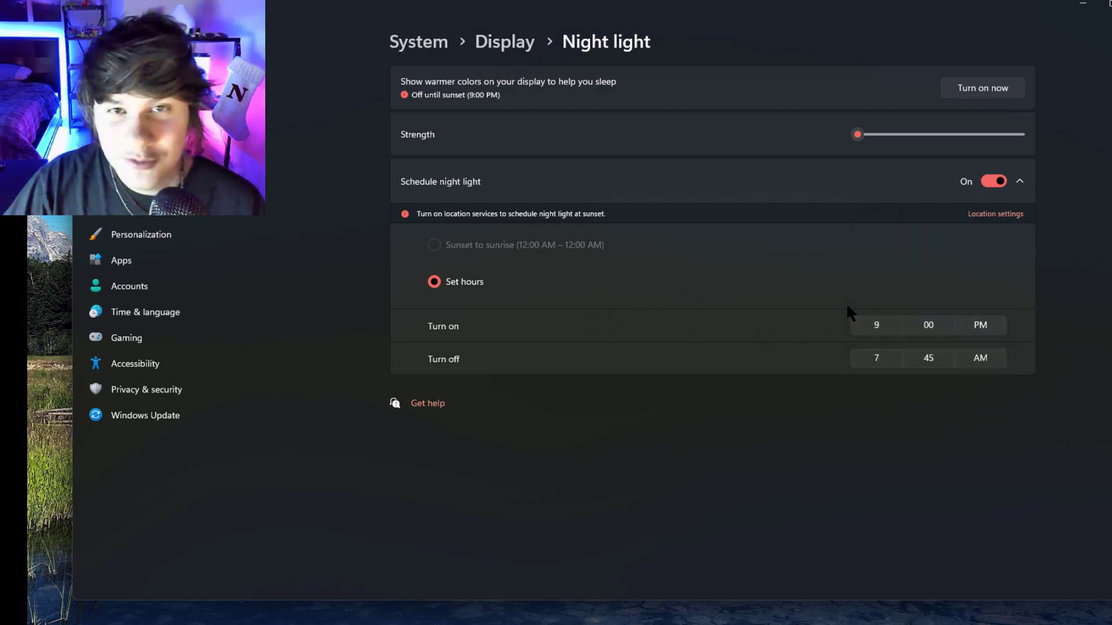
drag(857, 135, 829, 136)
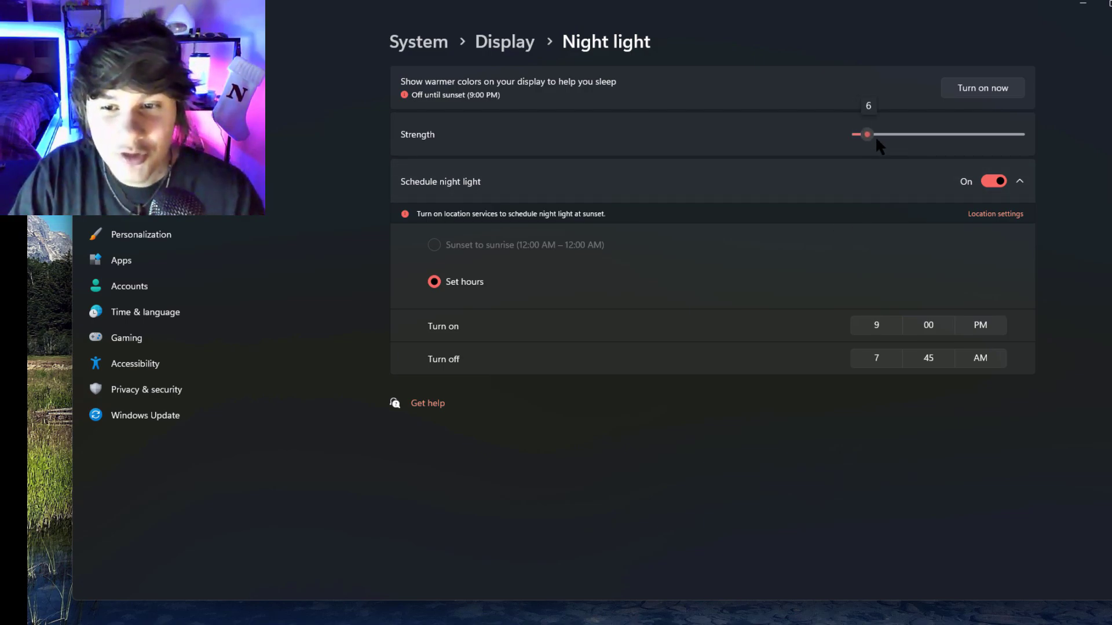
drag(937, 141, 753, 162)
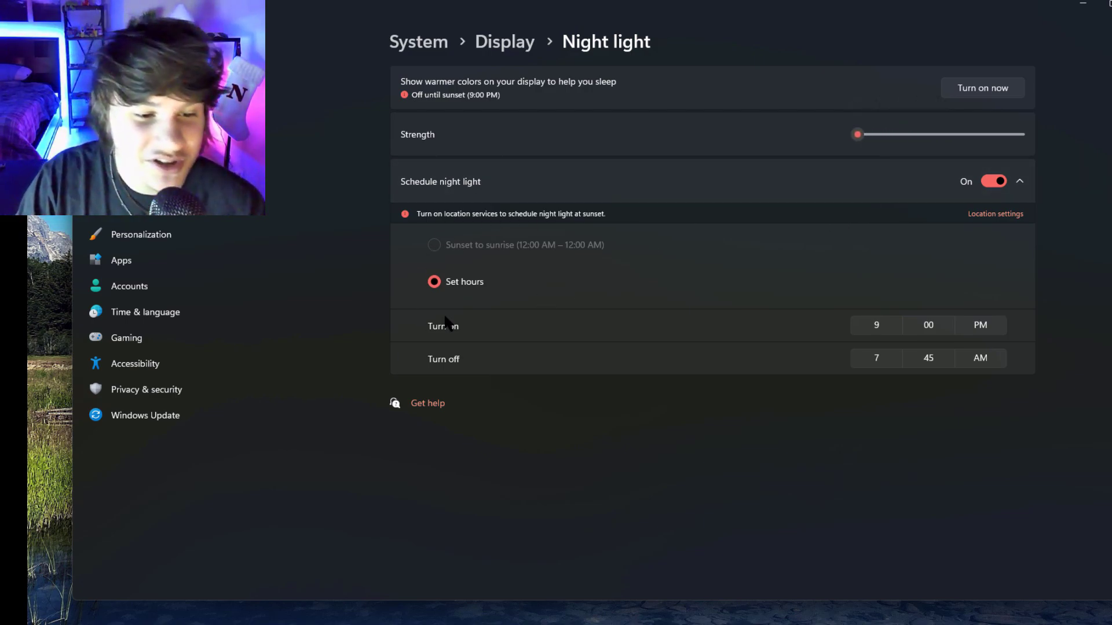
click(907, 325)
click(928, 376)
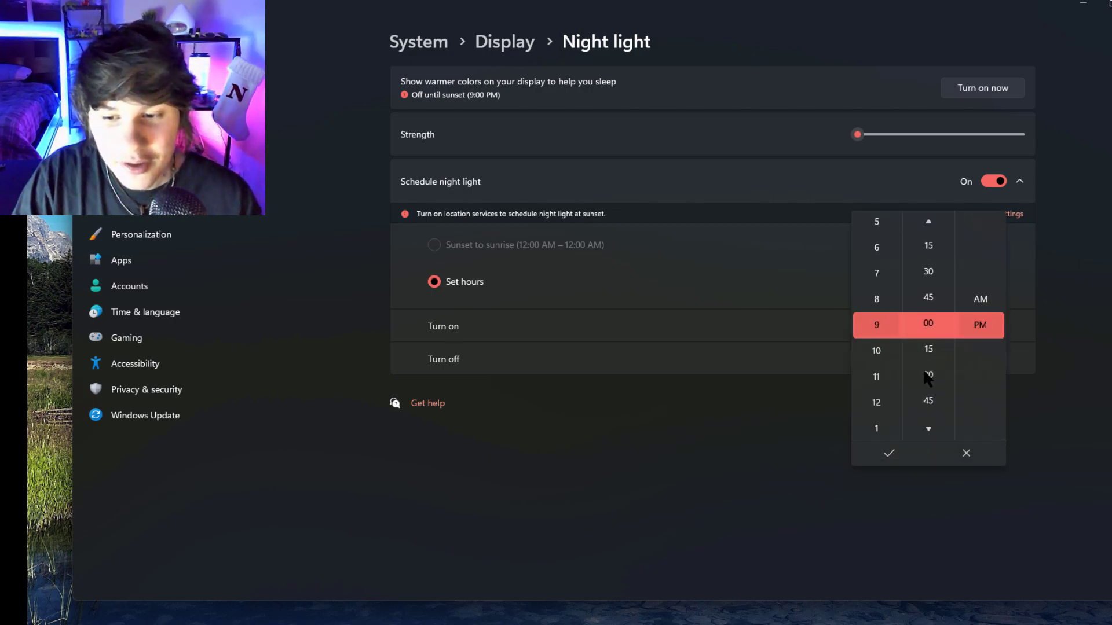
click(798, 380)
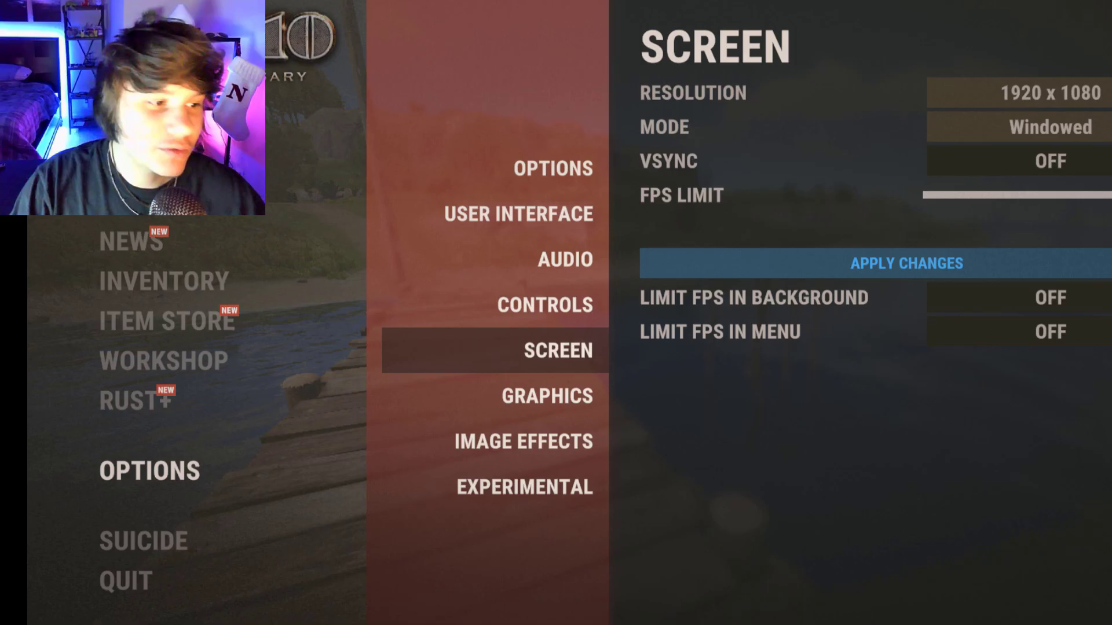
Leave Rust's options, walk toward the shop, and toggle the GeForce overlay open and shut.
key(Escape)
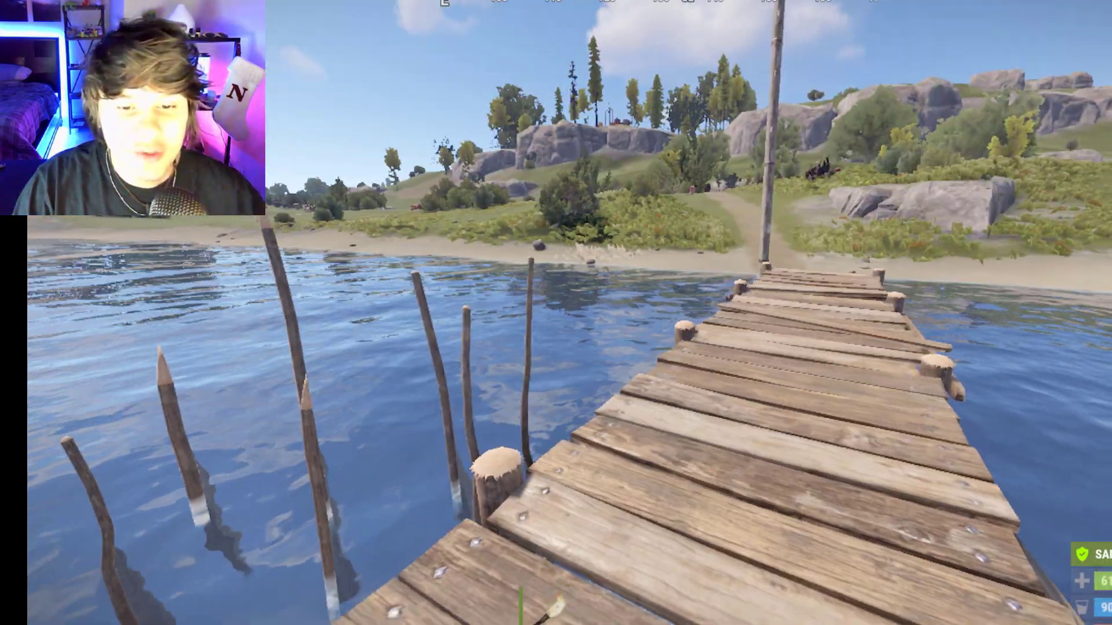
key(w)
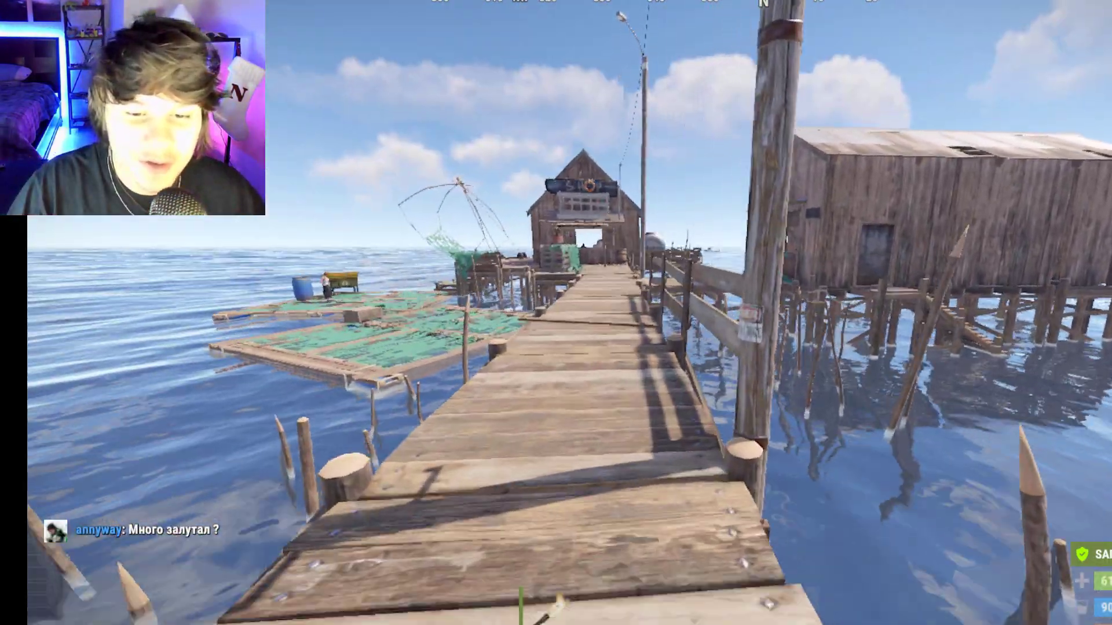
key(w)
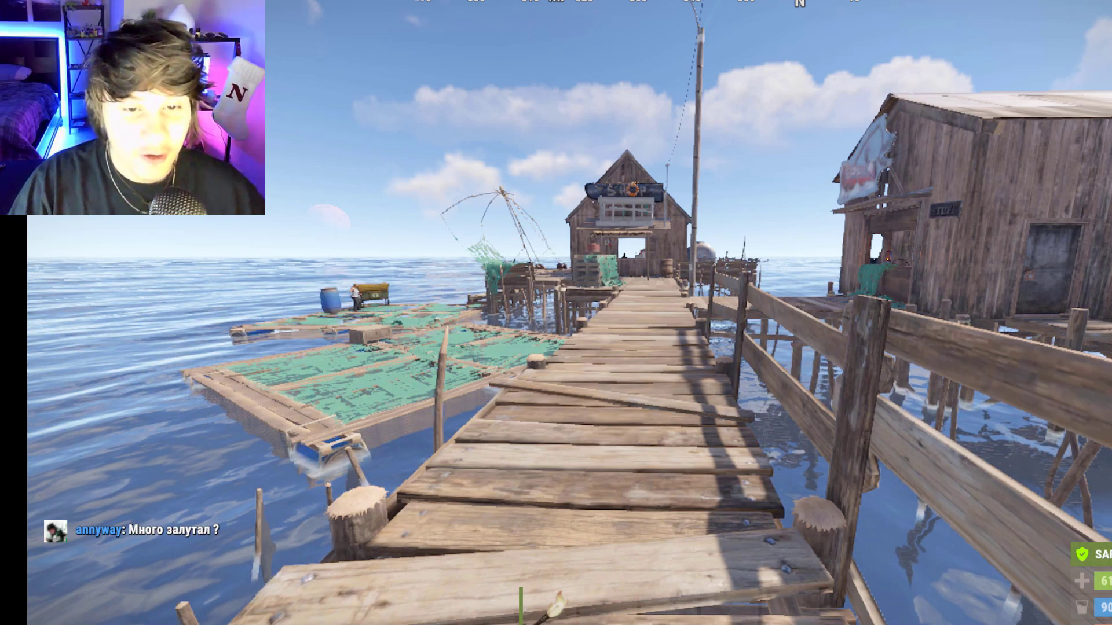
key(alt+z)
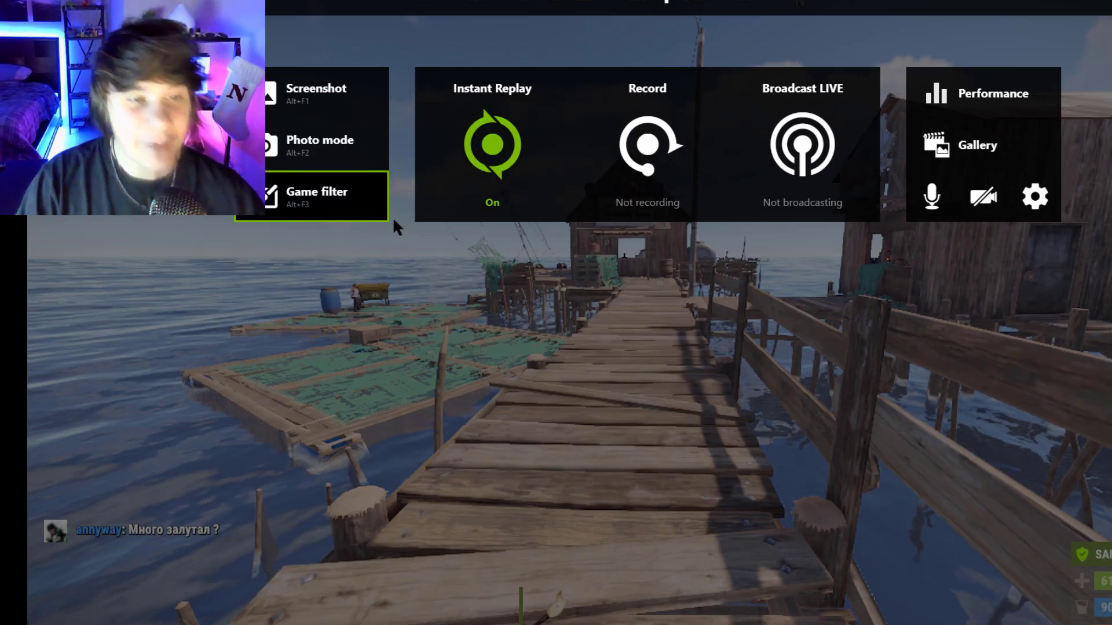
key(alt+z)
Walk along the dock toward the shop, then turn and head back along the pier toward shore.
key(w)
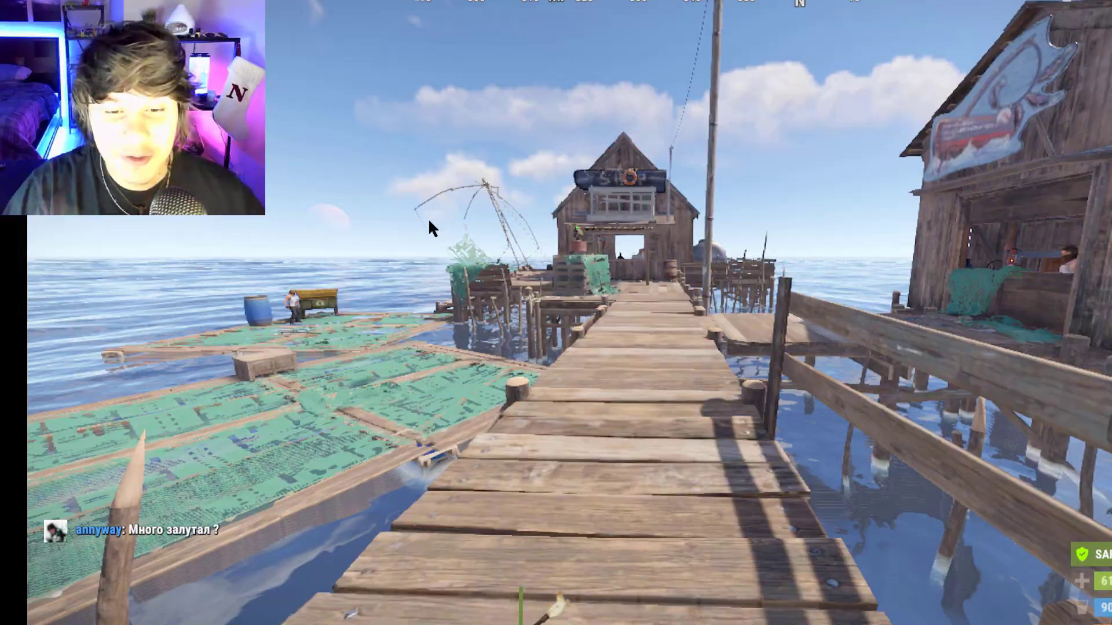
key(w)
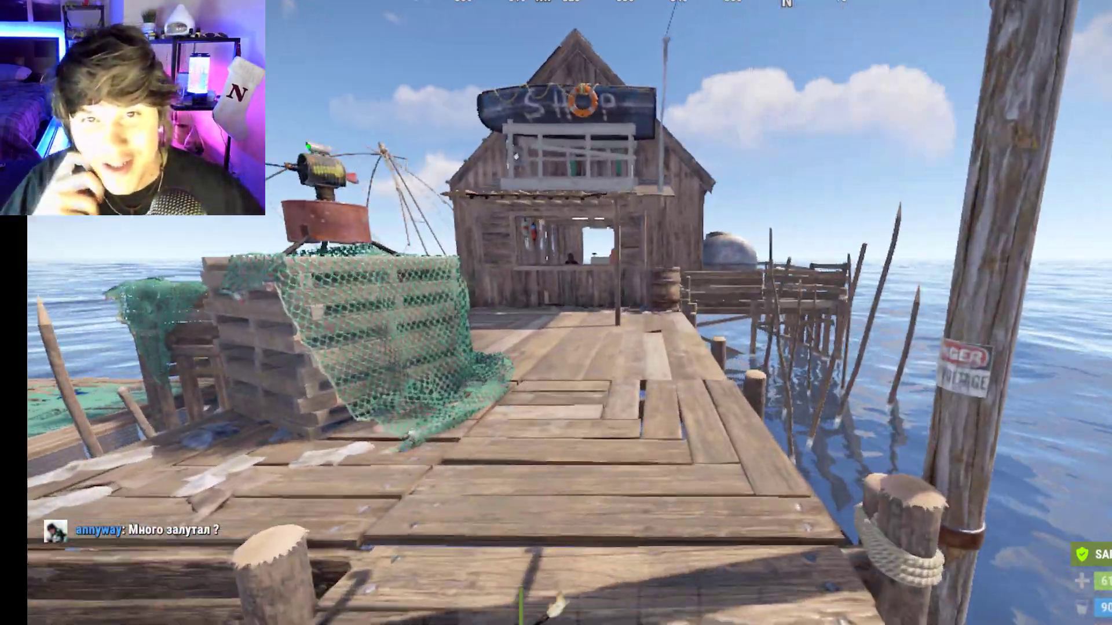
key(w)
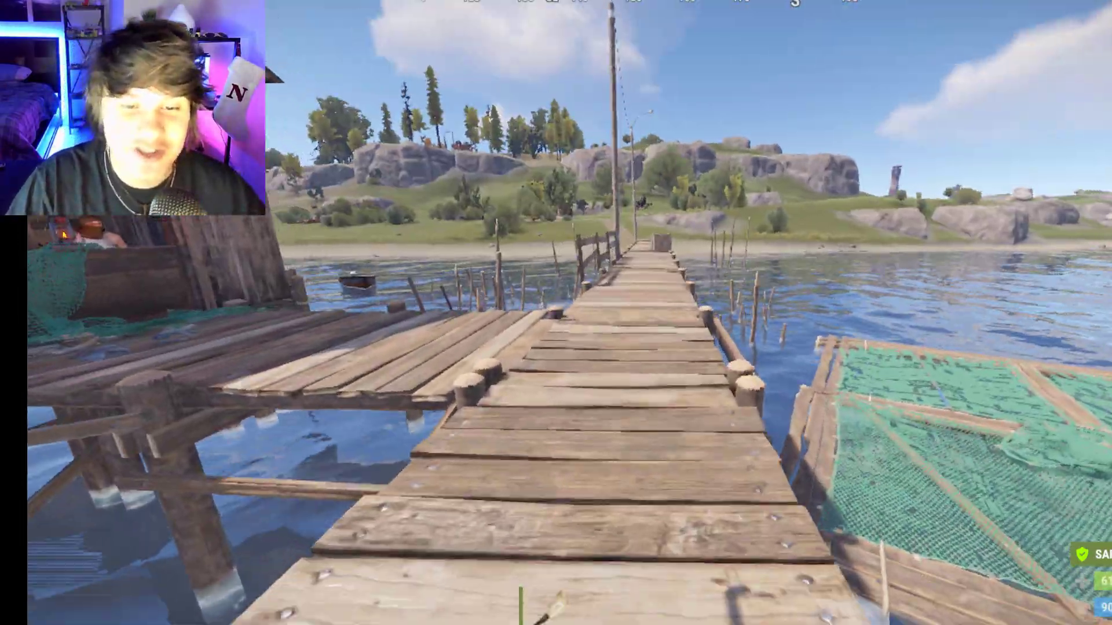
key(w)
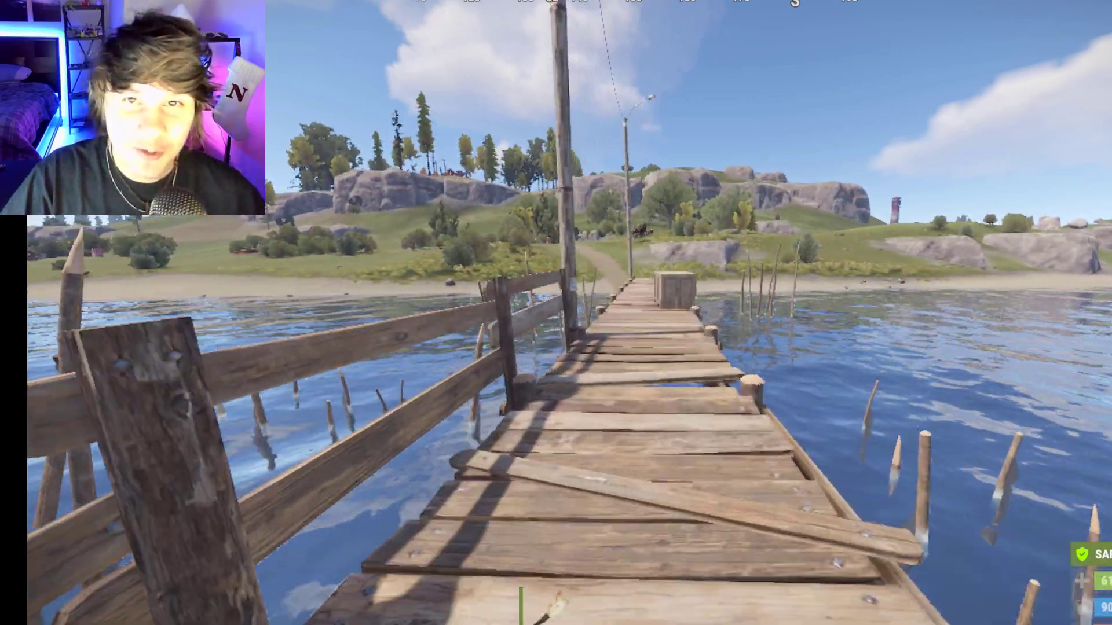
key(w)
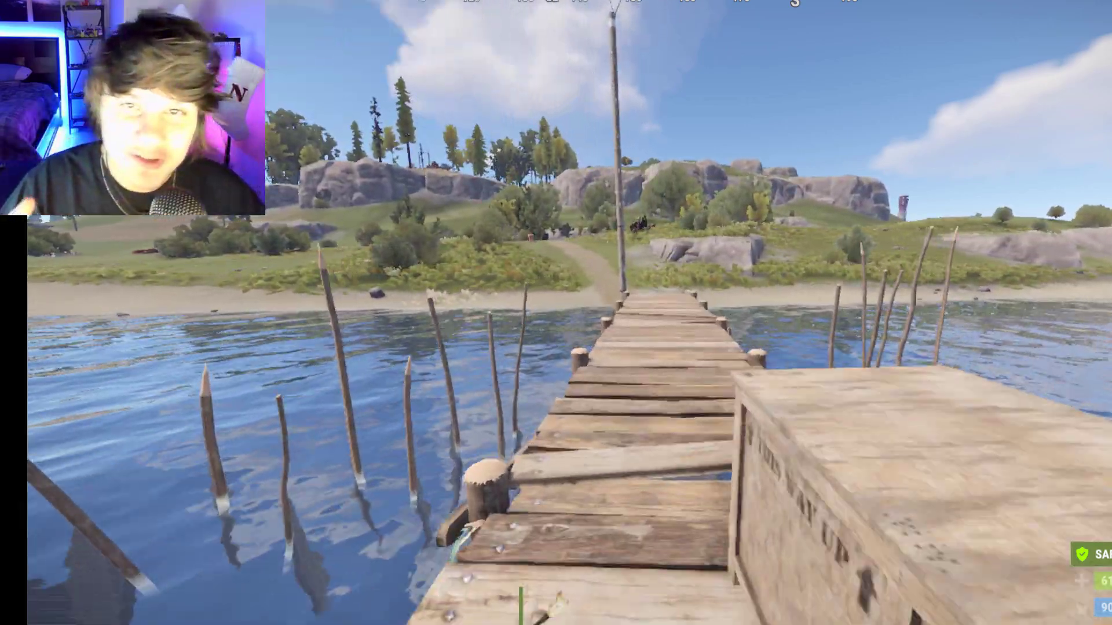
key(w)
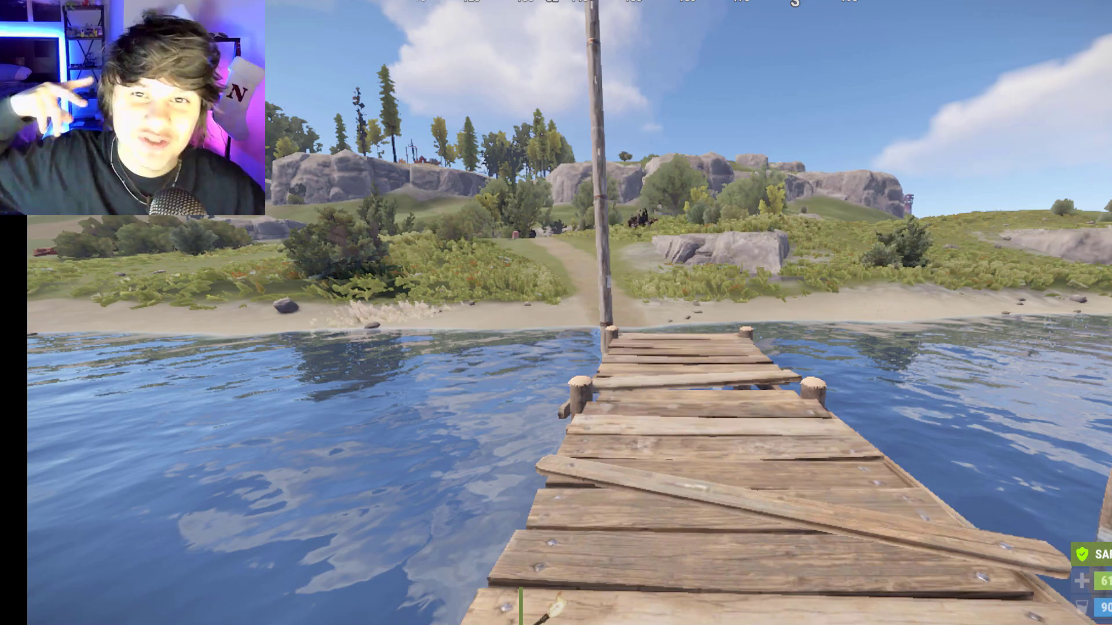